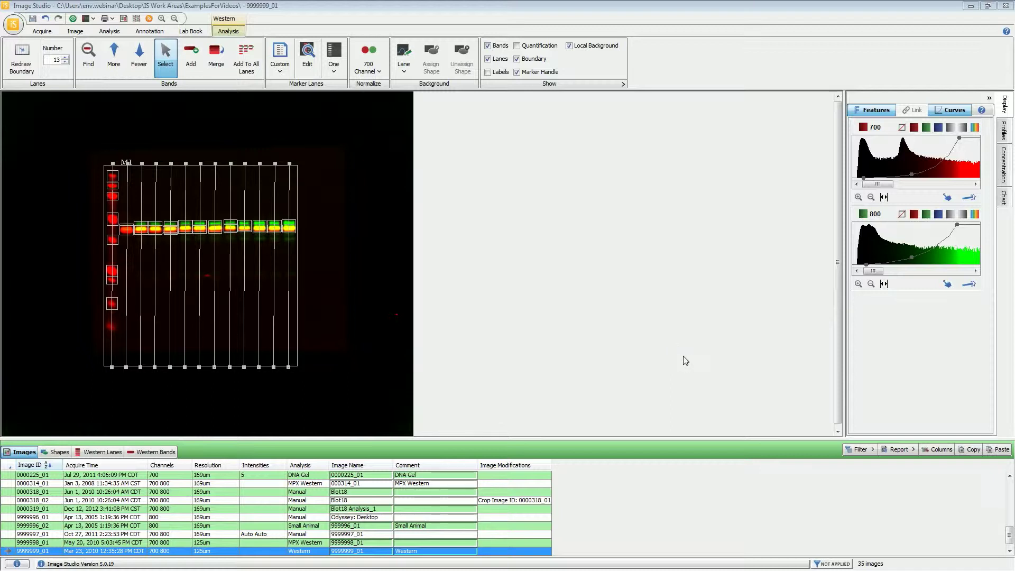
# Choose the Western Lab Book layout for the current Western image
pyautogui.click(185, 32)
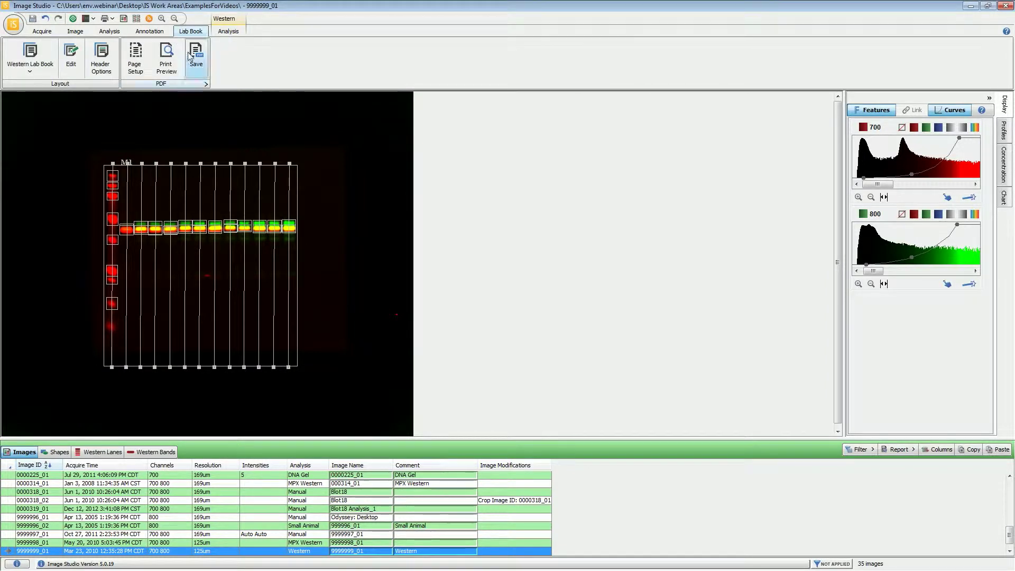
pyautogui.click(44, 70)
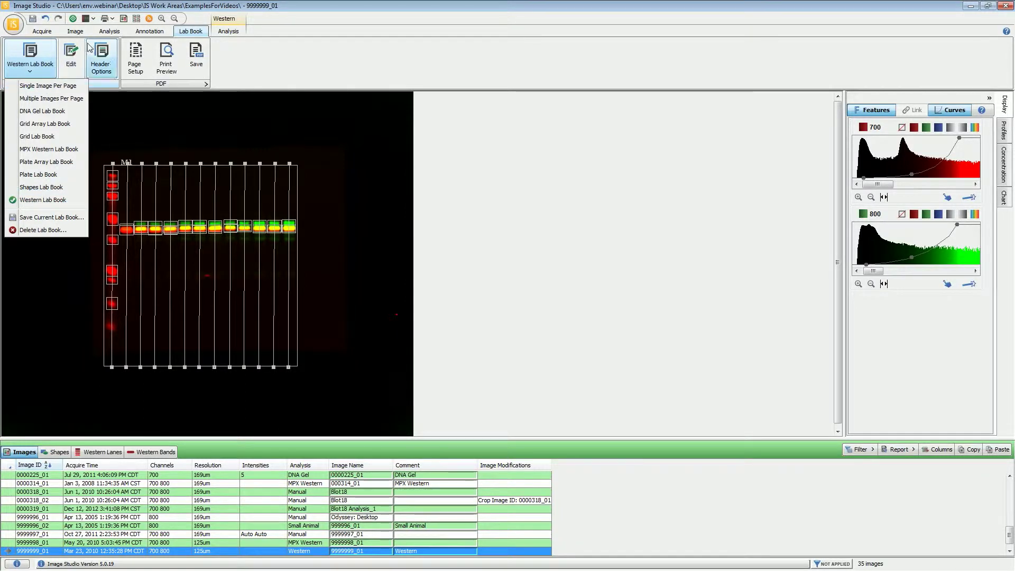
pyautogui.click(109, 31)
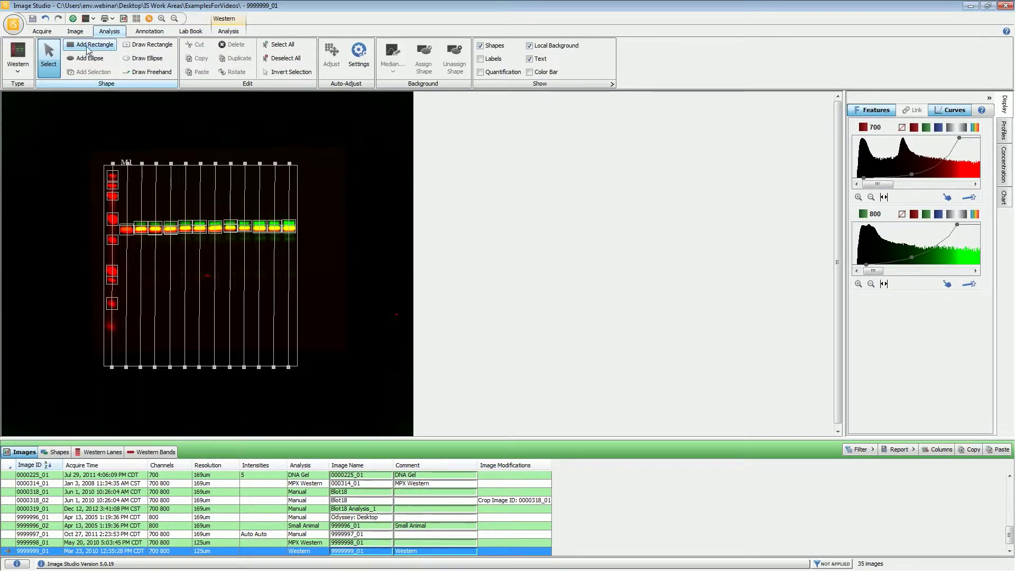
pyautogui.click(191, 31)
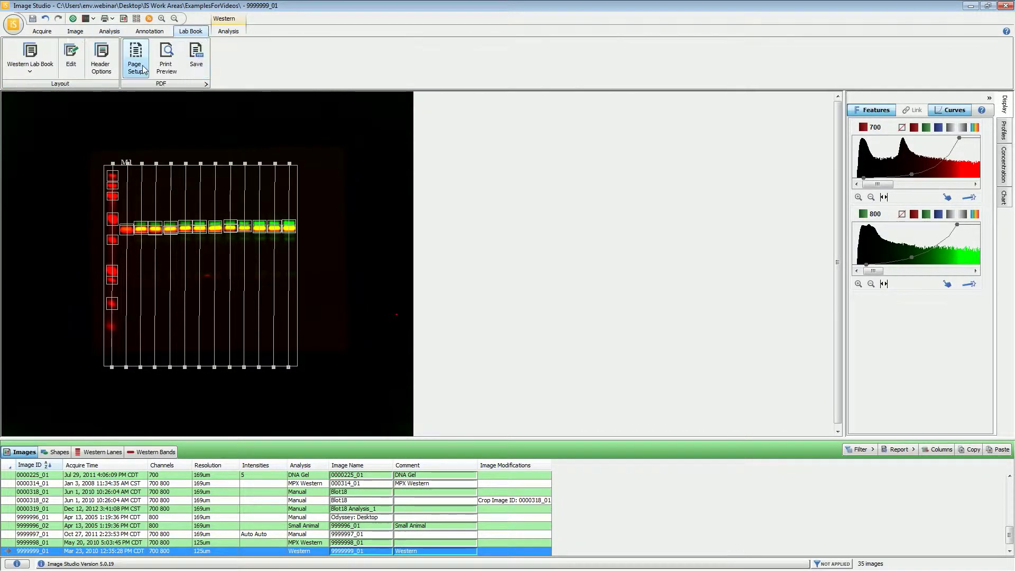
pyautogui.click(29, 68)
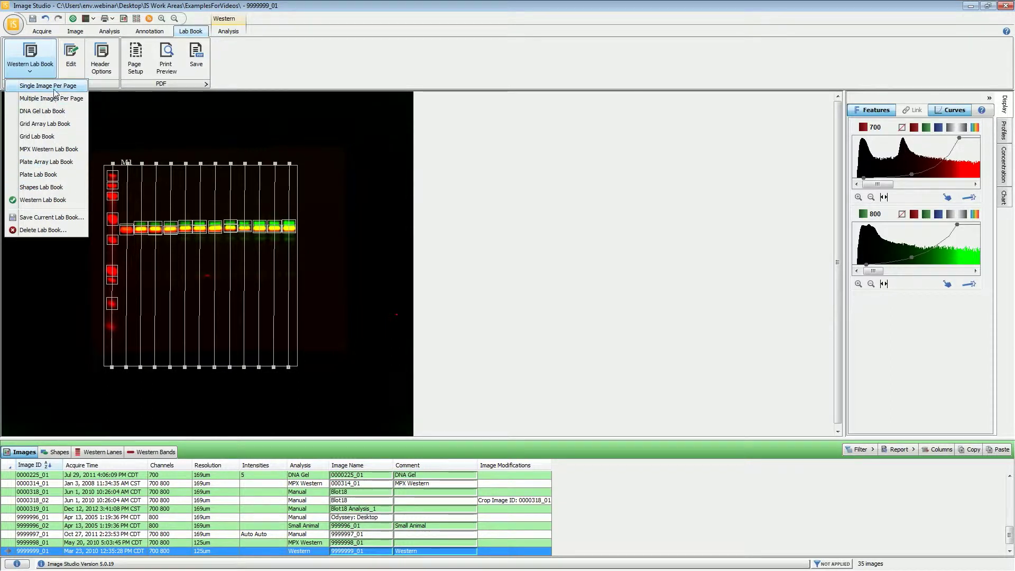
pyautogui.click(42, 203)
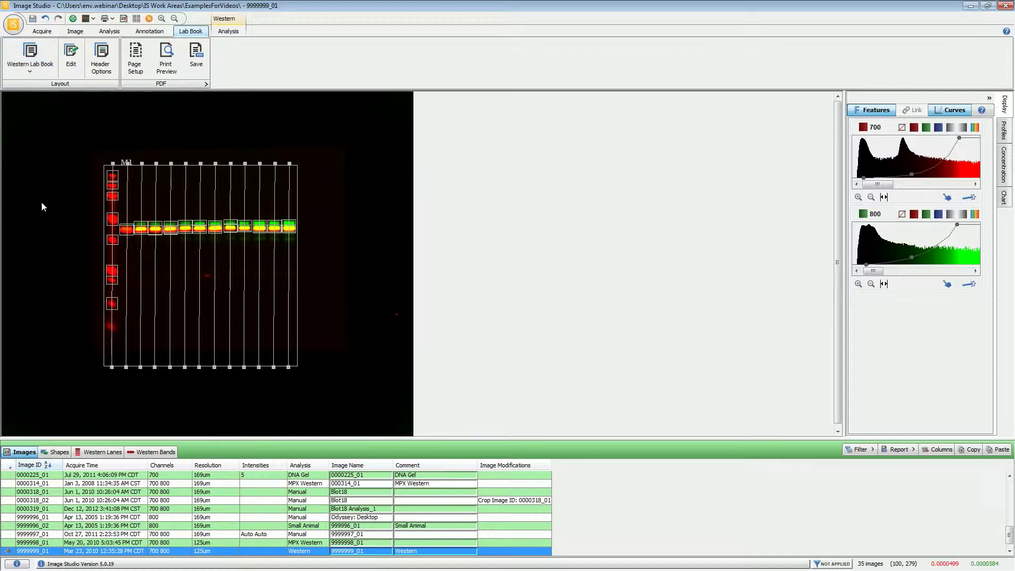
# Examine the Western lab book's layout items and preview pages, including the half-width chart view description, and leave the layout editor without changes
pyautogui.click(73, 72)
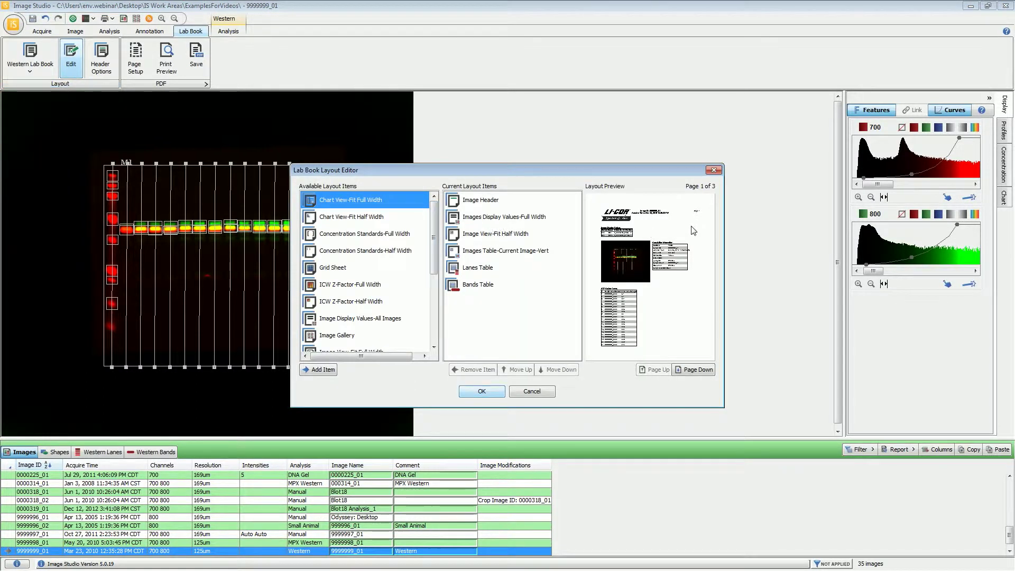
pyautogui.click(709, 369)
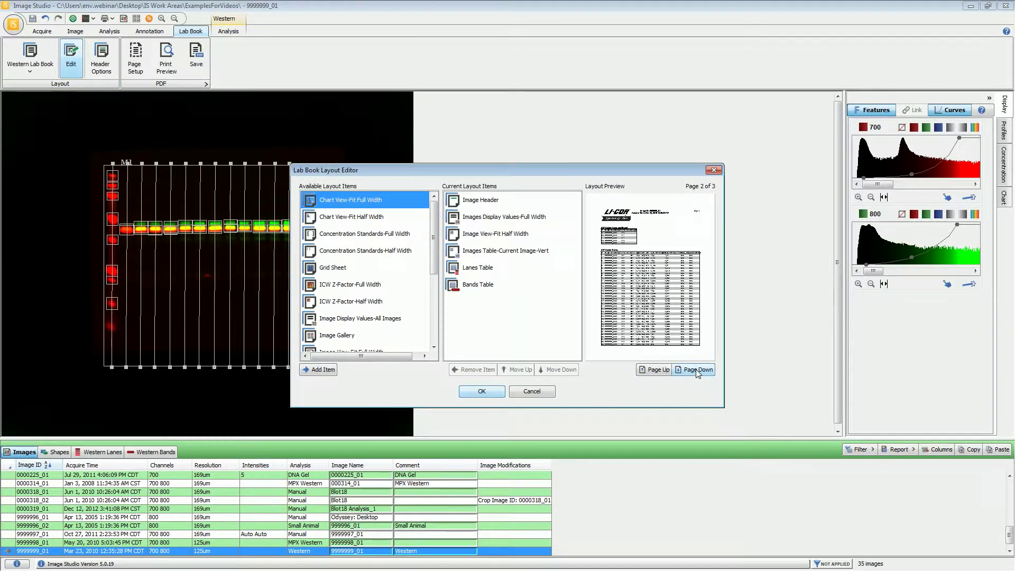
pyautogui.click(707, 370)
pyautogui.click(656, 371)
pyautogui.click(656, 371)
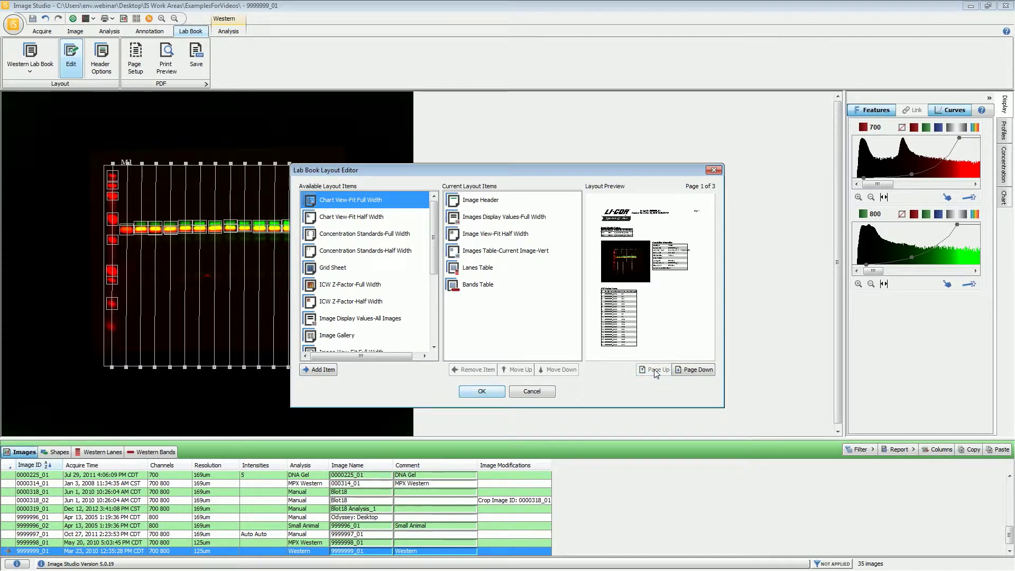
pyautogui.moveTo(432, 214)
pyautogui.mouseDown()
pyautogui.moveTo(433, 307)
pyautogui.moveTo(438, 206)
pyautogui.mouseUp()
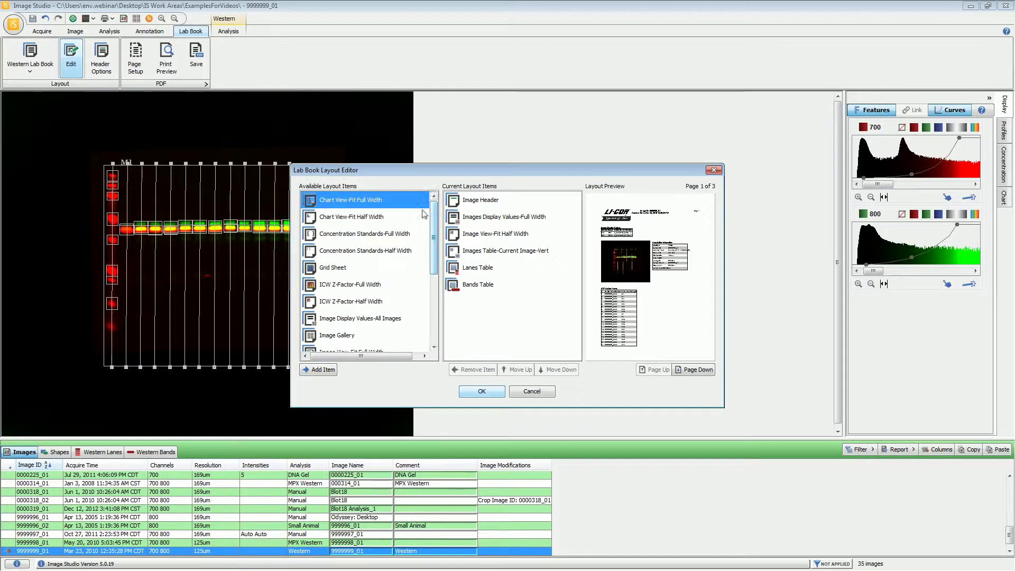
pyautogui.moveTo(351, 213)
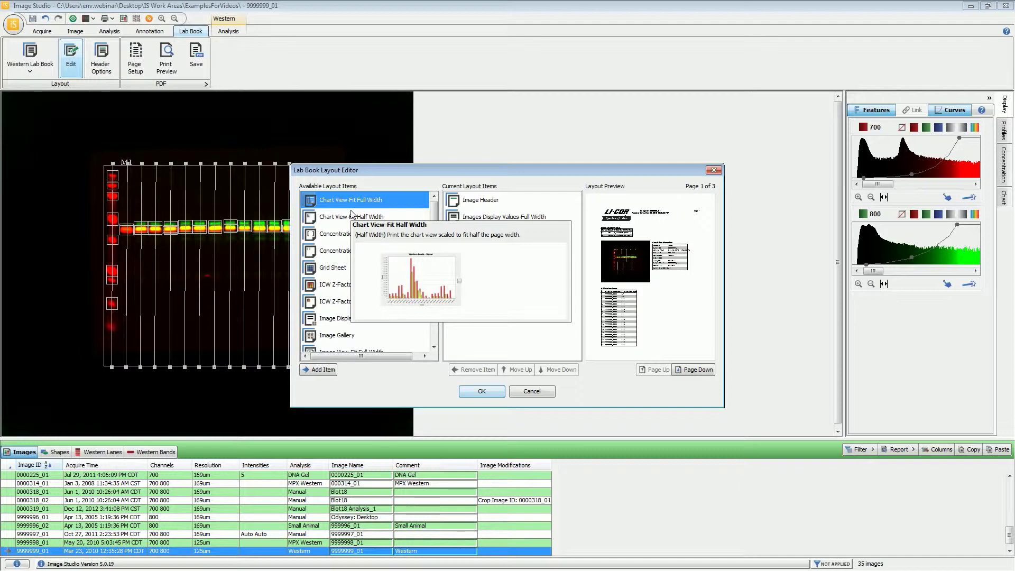
pyautogui.click(531, 392)
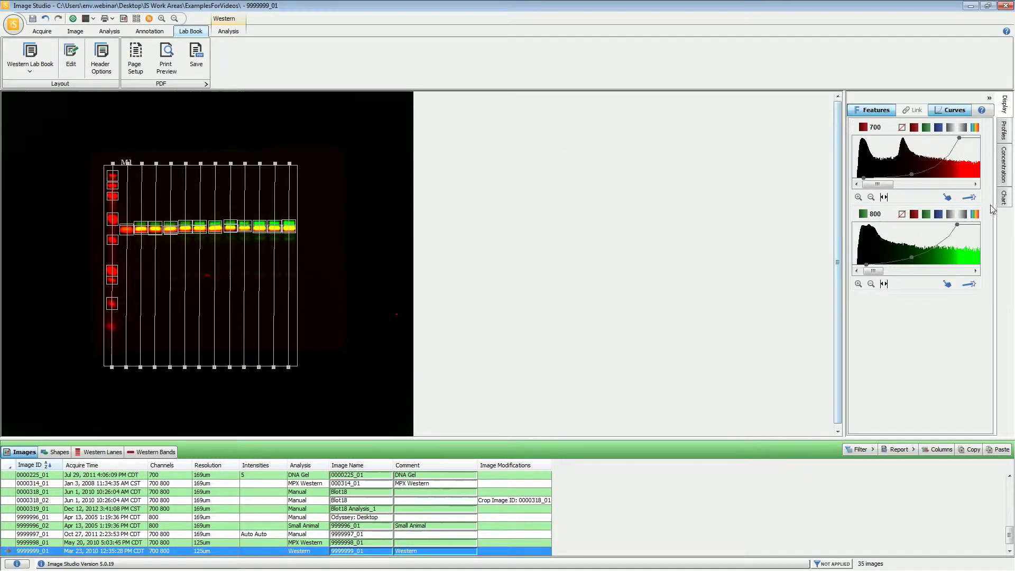
# Display the Western bands chart and add the Chart View-Fit Full Width item to the lab book layout
pyautogui.click(1004, 198)
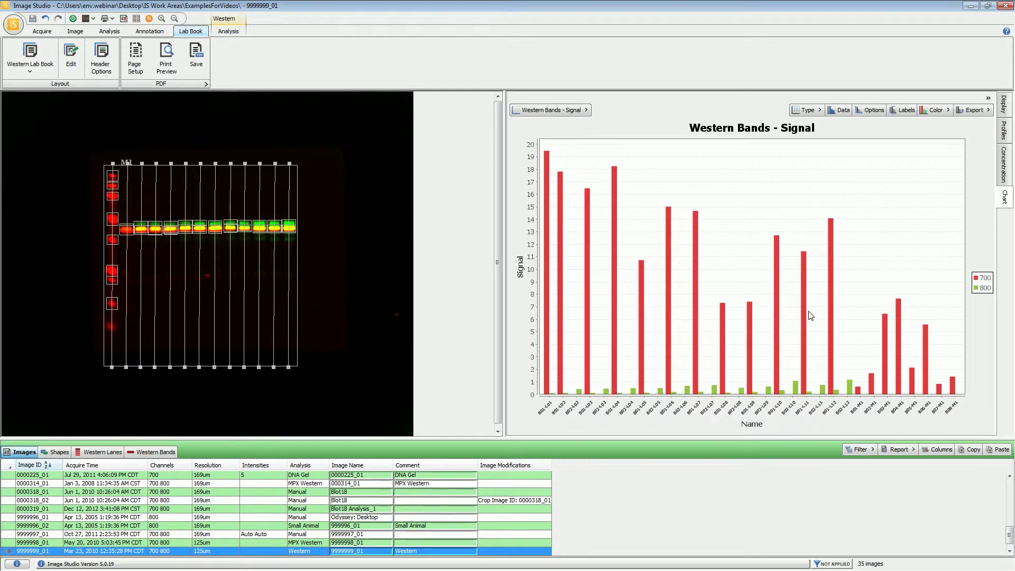
pyautogui.click(71, 68)
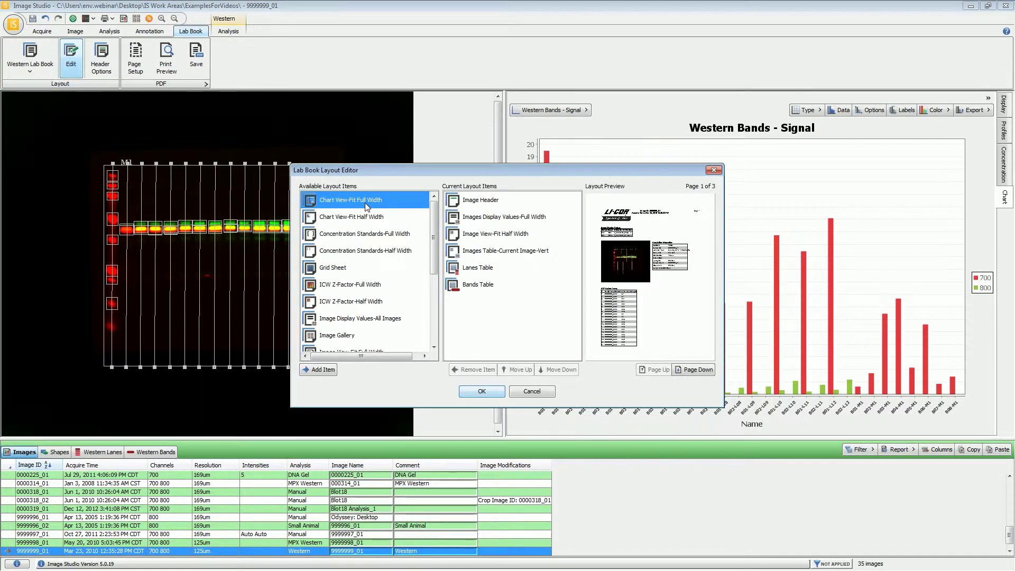
pyautogui.click(322, 370)
pyautogui.click(694, 371)
pyautogui.click(694, 371)
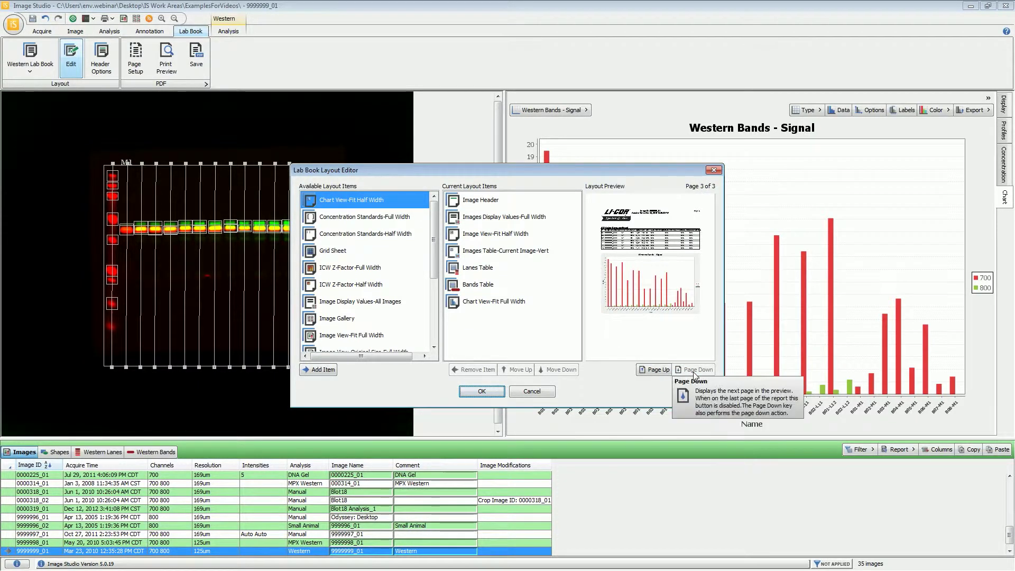
# Move the Chart View-Fit Full Width item above the Lanes Table and accept the lab book layout
pyautogui.click(492, 303)
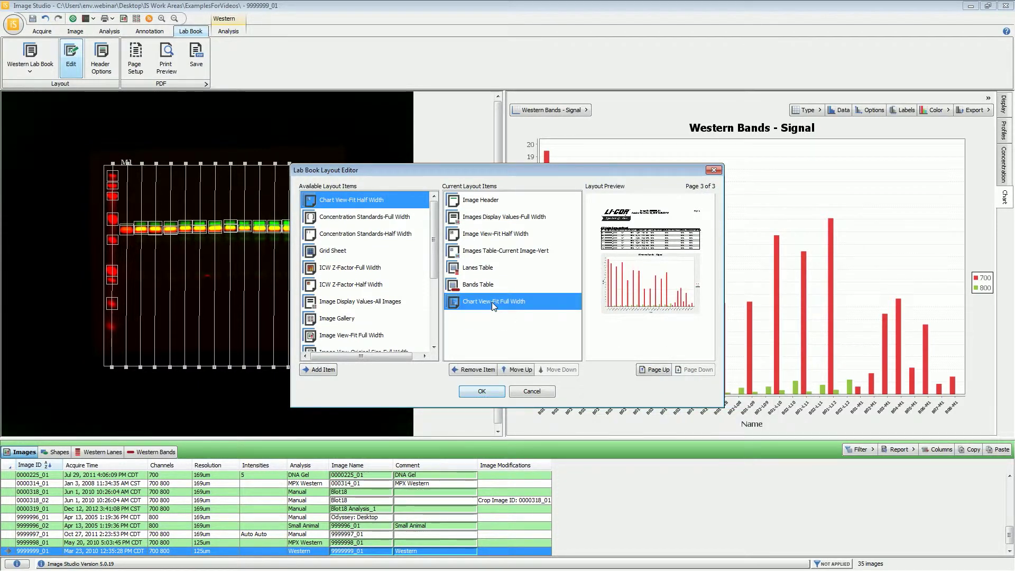
pyautogui.click(512, 372)
pyautogui.click(512, 372)
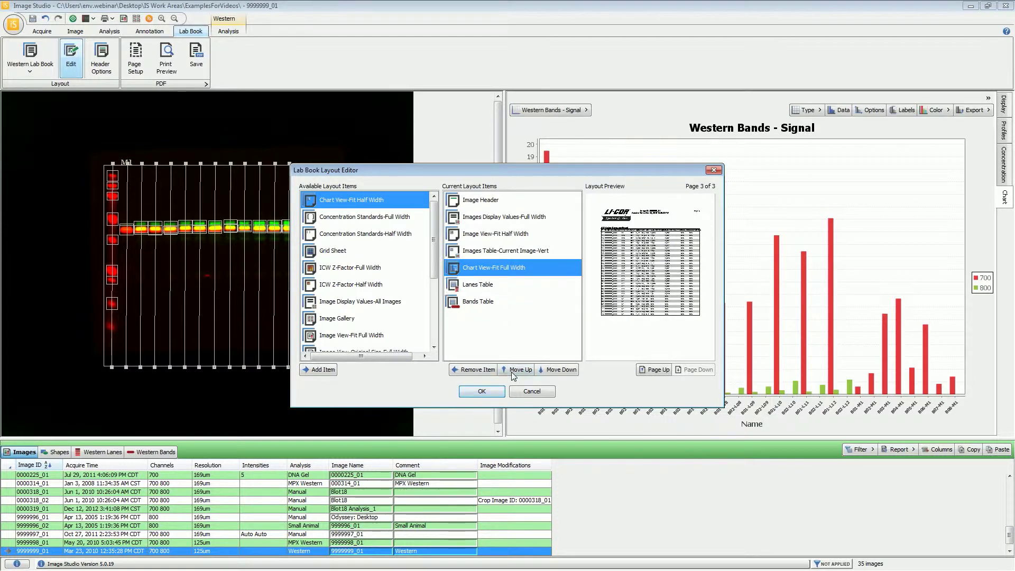
pyautogui.click(657, 370)
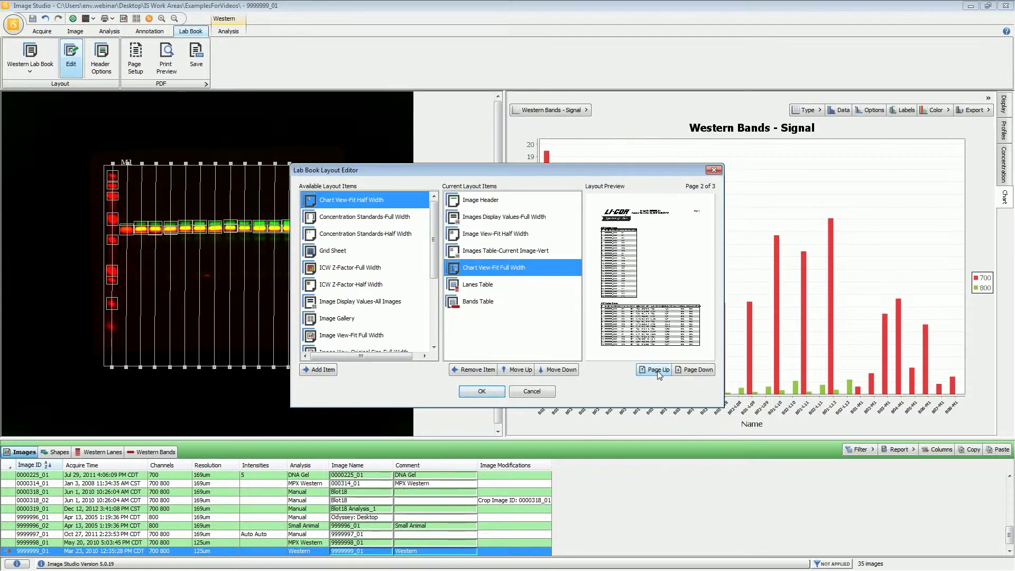
pyautogui.click(658, 370)
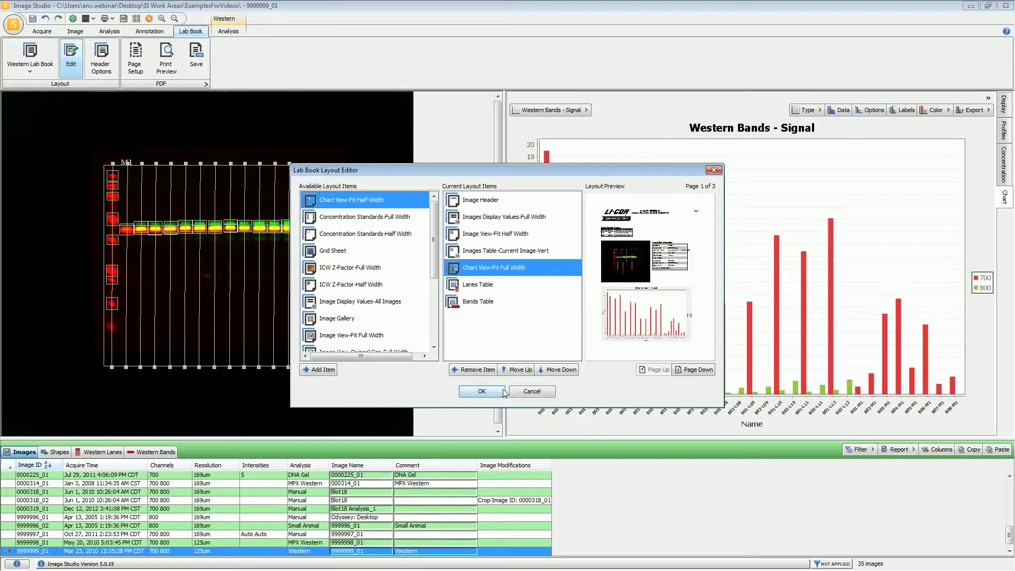
pyautogui.click(482, 391)
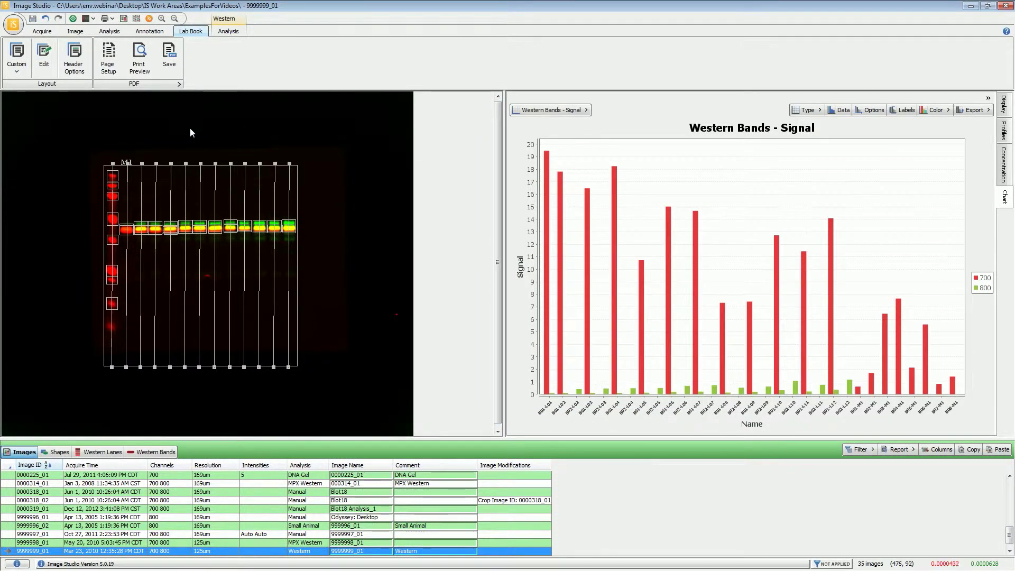
pyautogui.click(22, 66)
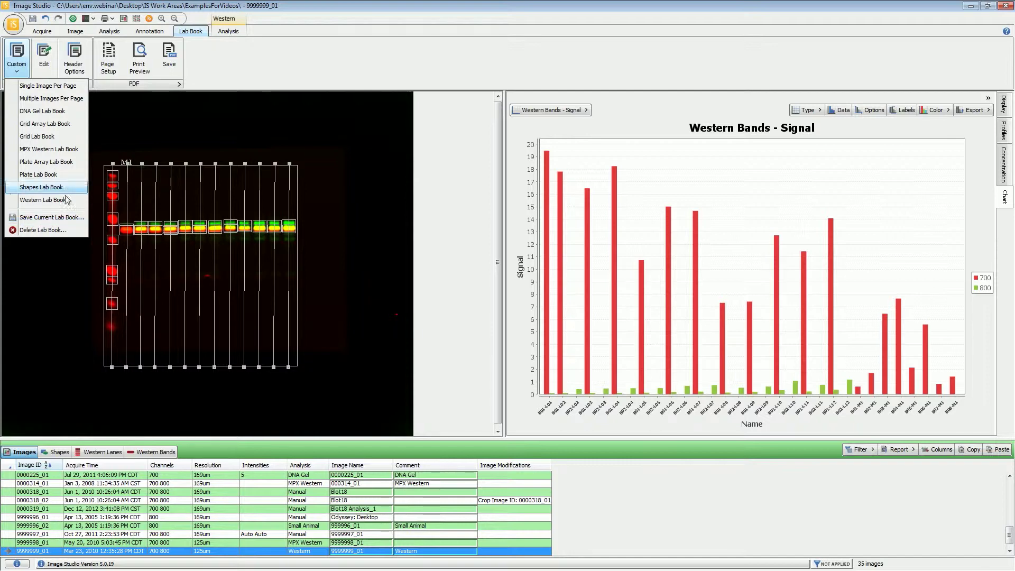
pyautogui.click(119, 110)
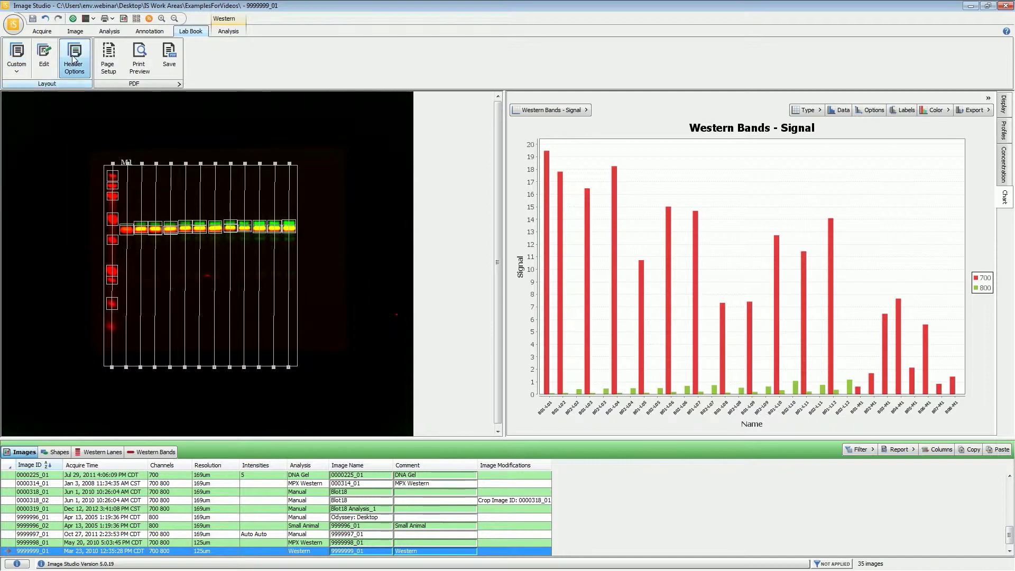
# Check the logo image file in the lab book header options and the header in the layout preview
pyautogui.click(74, 59)
pyautogui.moveTo(552, 253); pyautogui.dragTo(500, 253)
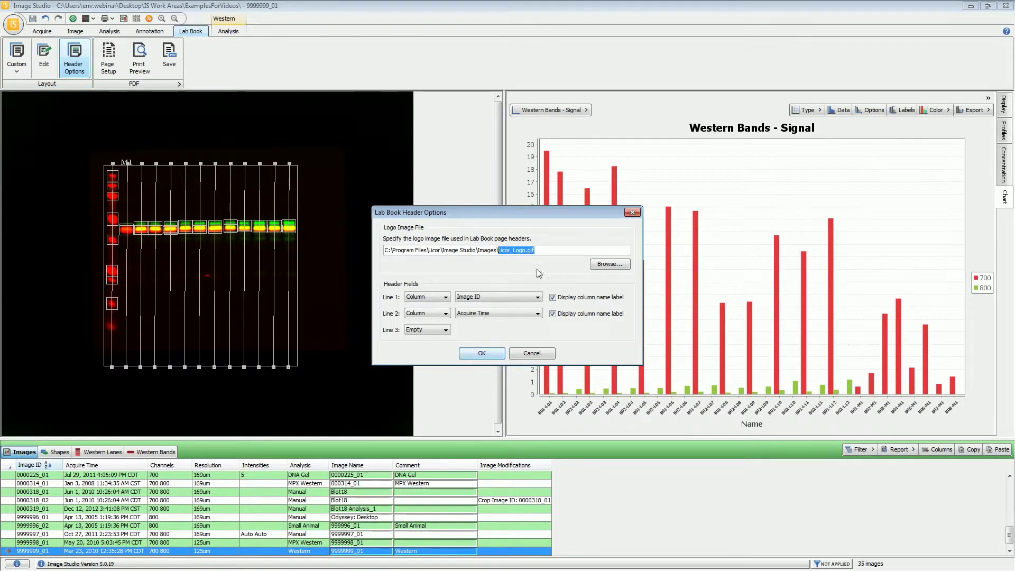
pyautogui.click(531, 353)
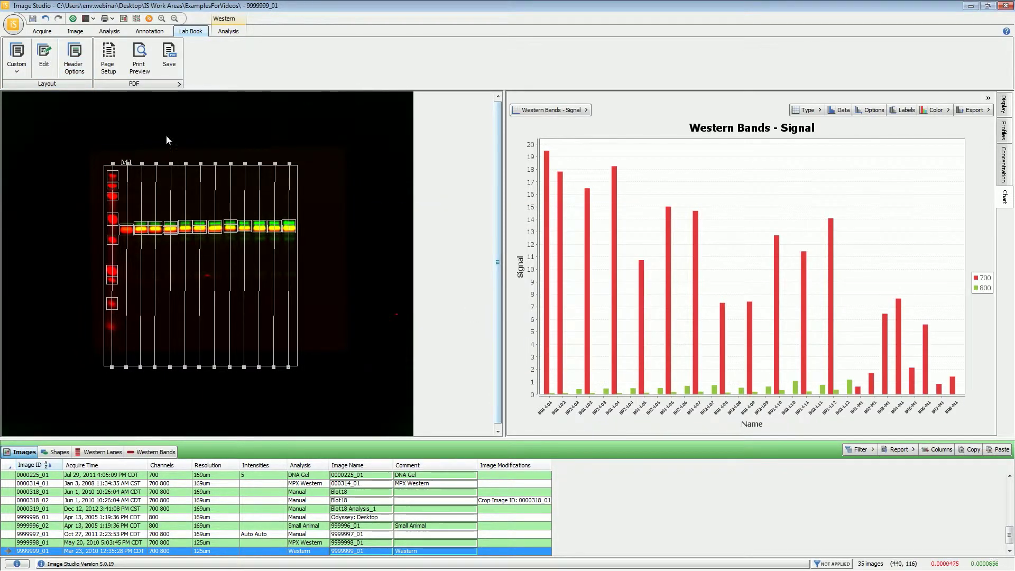
pyautogui.click(52, 66)
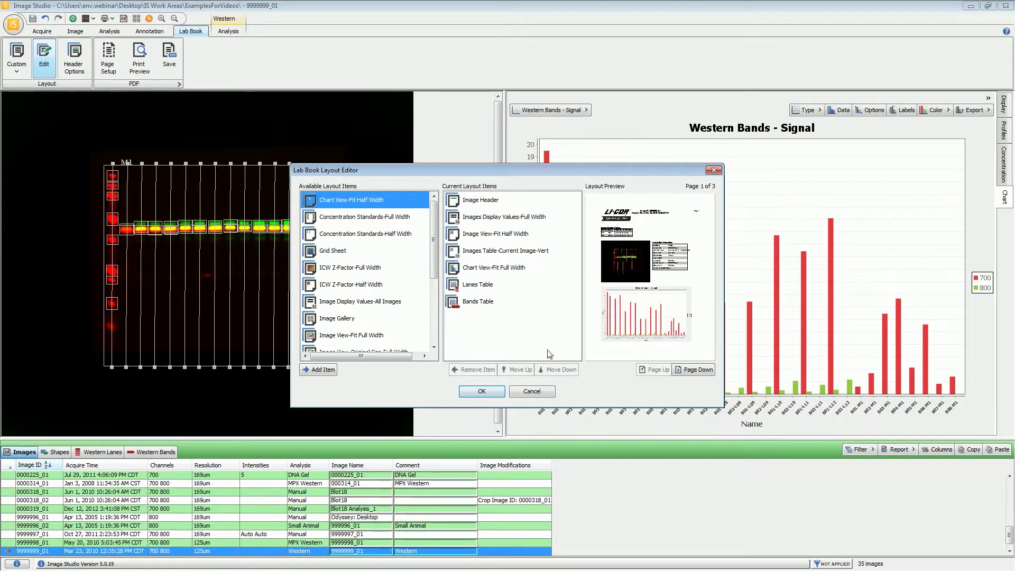
pyautogui.click(531, 392)
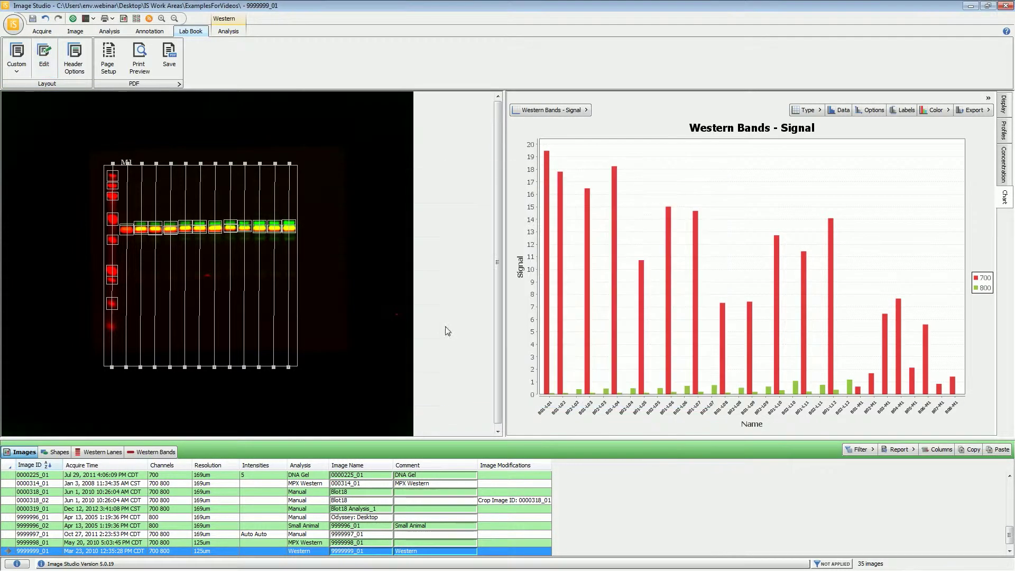
# Examine the header options' logo file, the columns offered for lines 1 and 2, and the field types for line 1
pyautogui.click(70, 73)
pyautogui.moveTo(535, 250); pyautogui.dragTo(524, 251)
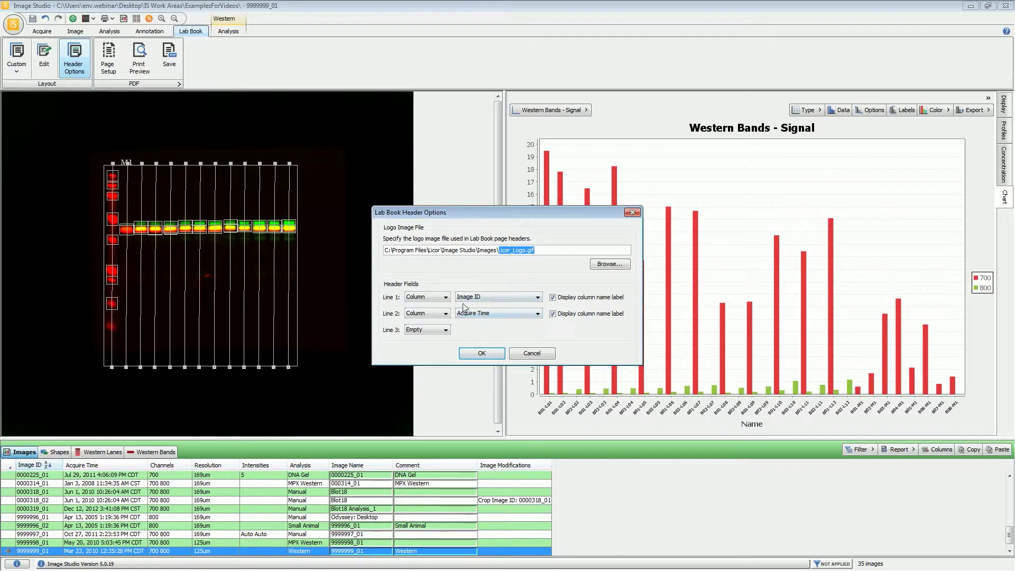
pyautogui.click(502, 297)
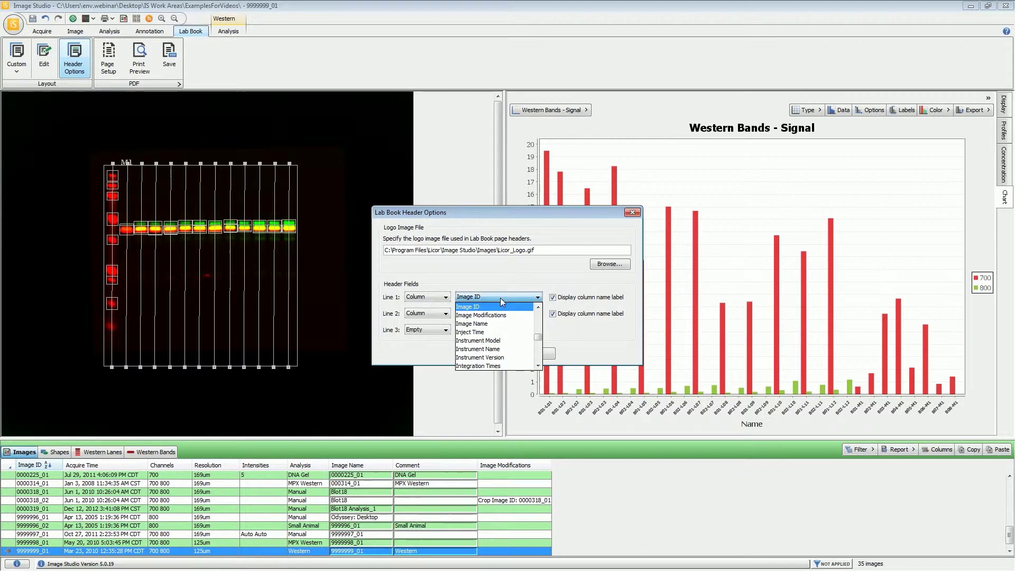
pyautogui.click(499, 314)
pyautogui.click(499, 314)
pyautogui.click(500, 315)
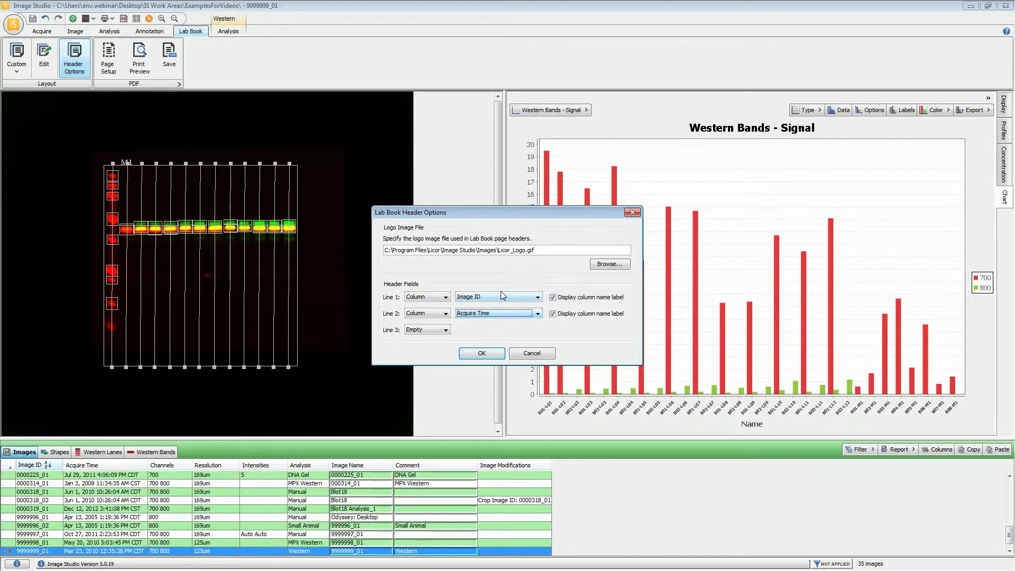
pyautogui.click(447, 296)
pyautogui.click(445, 294)
pyautogui.click(446, 298)
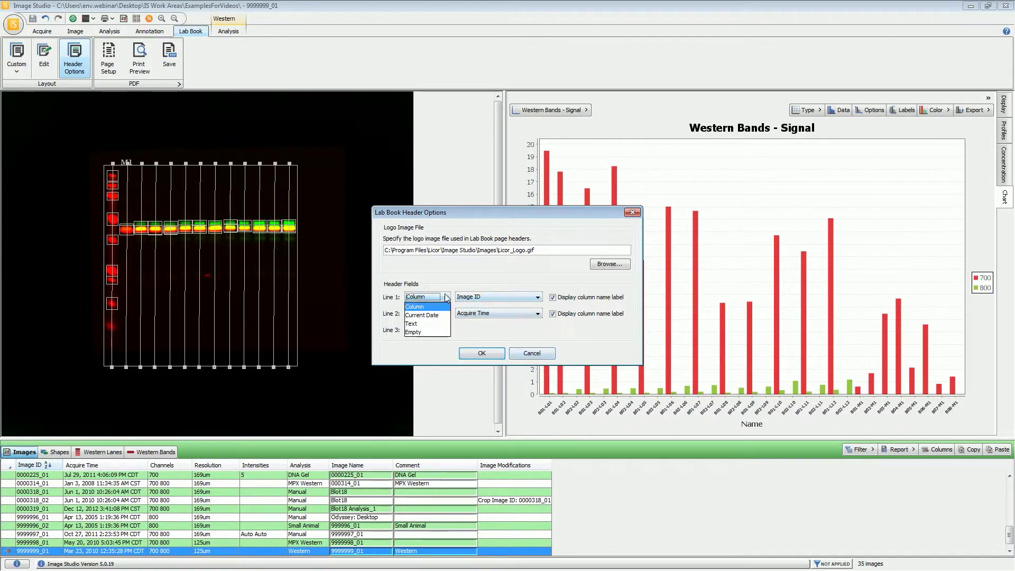
pyautogui.click(436, 295)
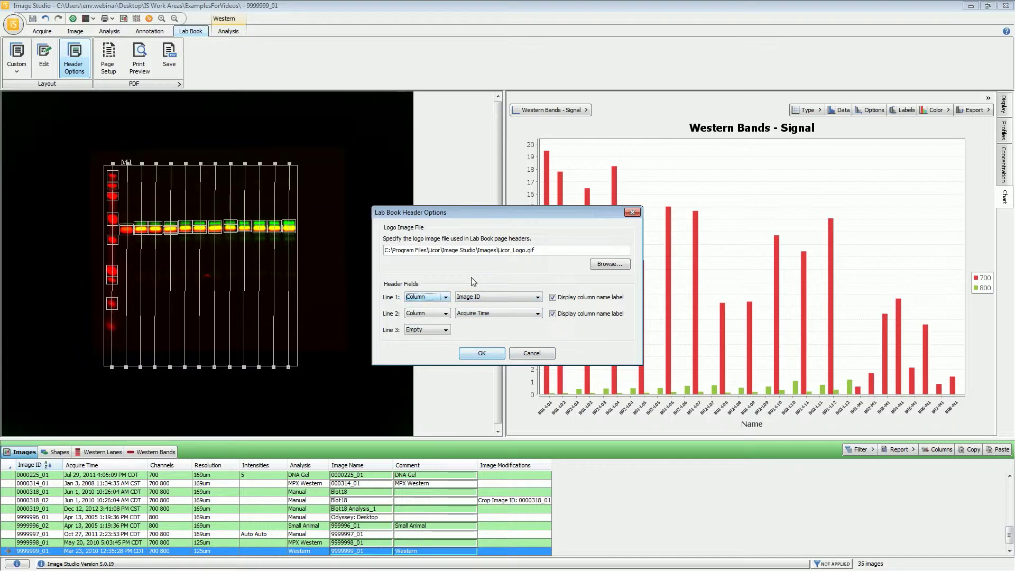
pyautogui.click(532, 353)
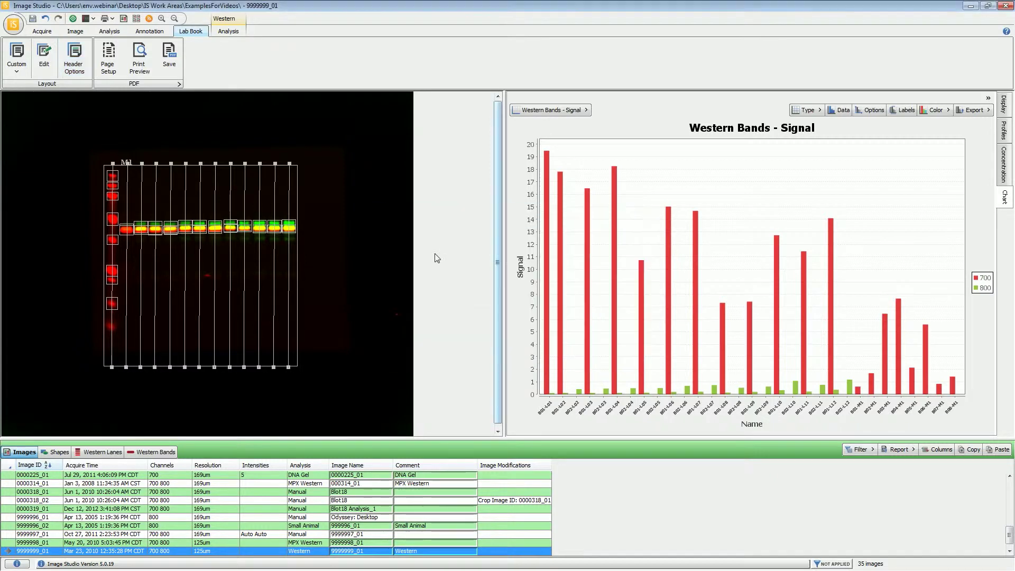
# Review the lab book's paper size, orientation and margin settings in Page Setup without changing them
pyautogui.click(108, 66)
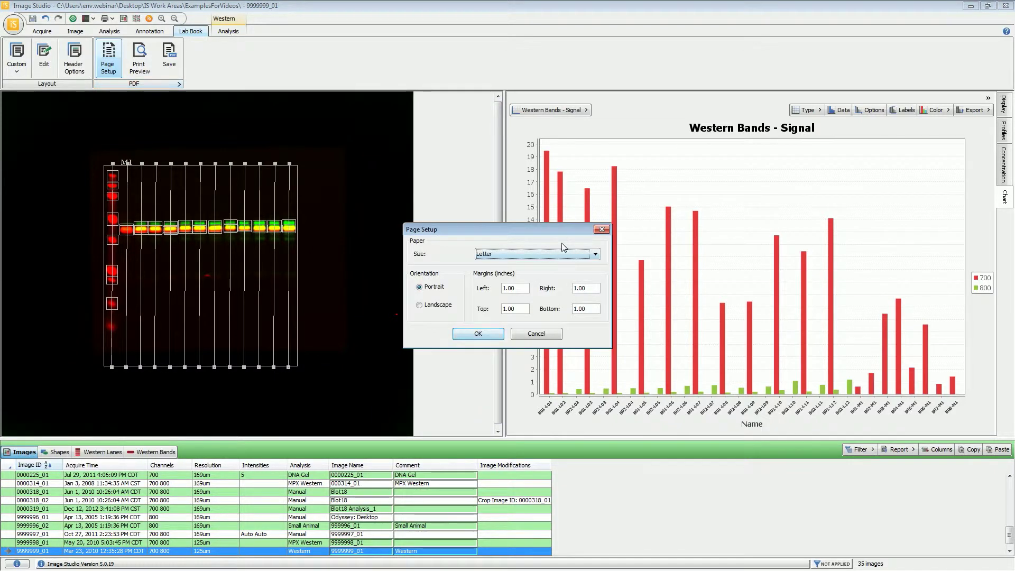
pyautogui.click(533, 254)
pyautogui.click(532, 254)
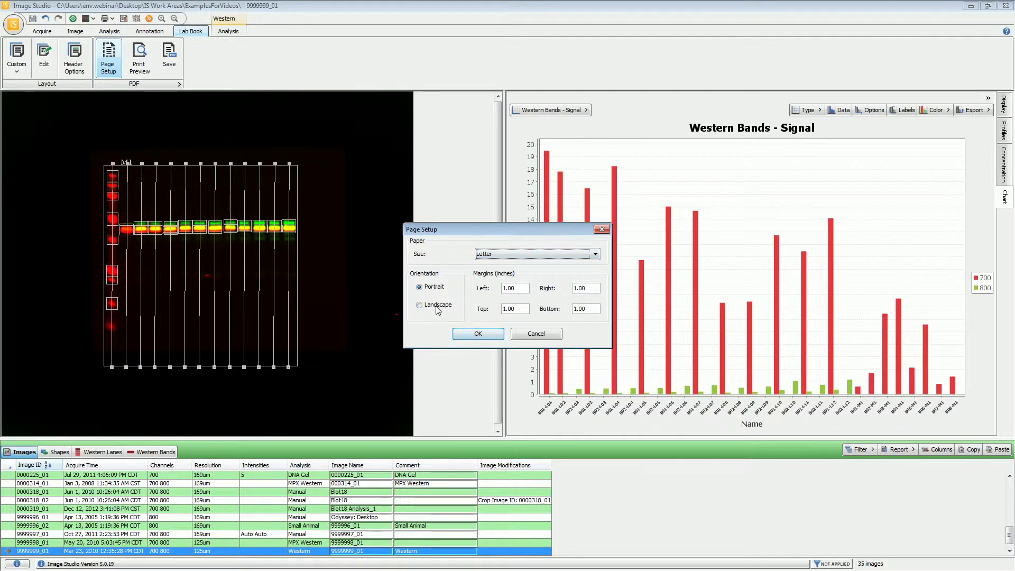
pyautogui.click(537, 333)
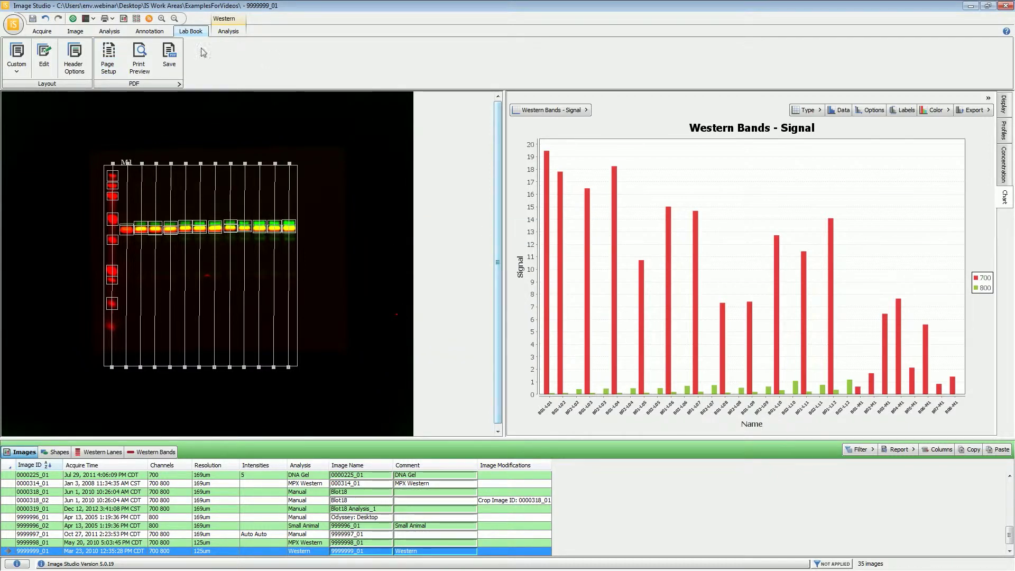
# Preview the lab book printout, page through to its last page and back to the first, and close the preview
pyautogui.click(134, 63)
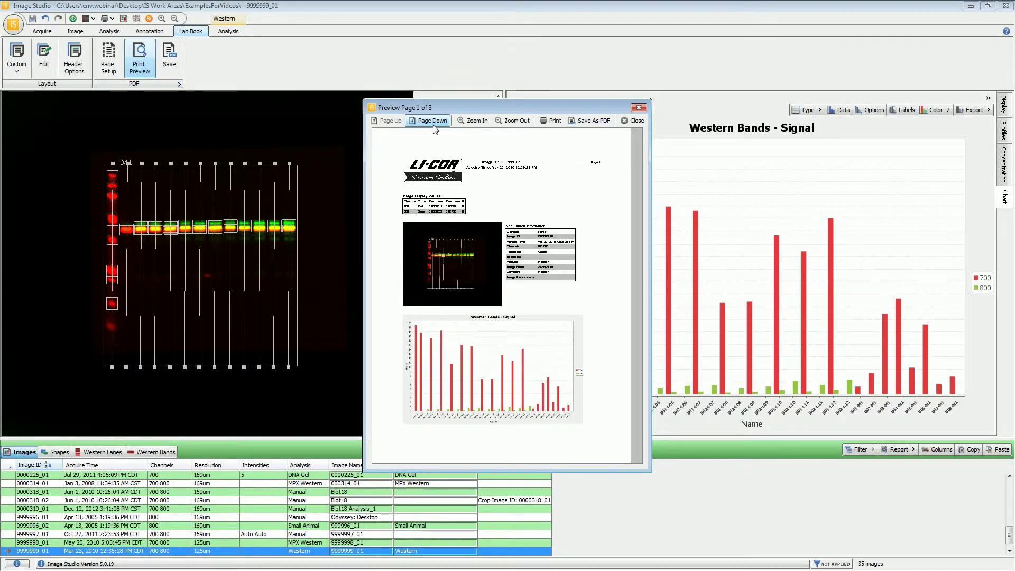
pyautogui.click(434, 125)
pyautogui.click(435, 126)
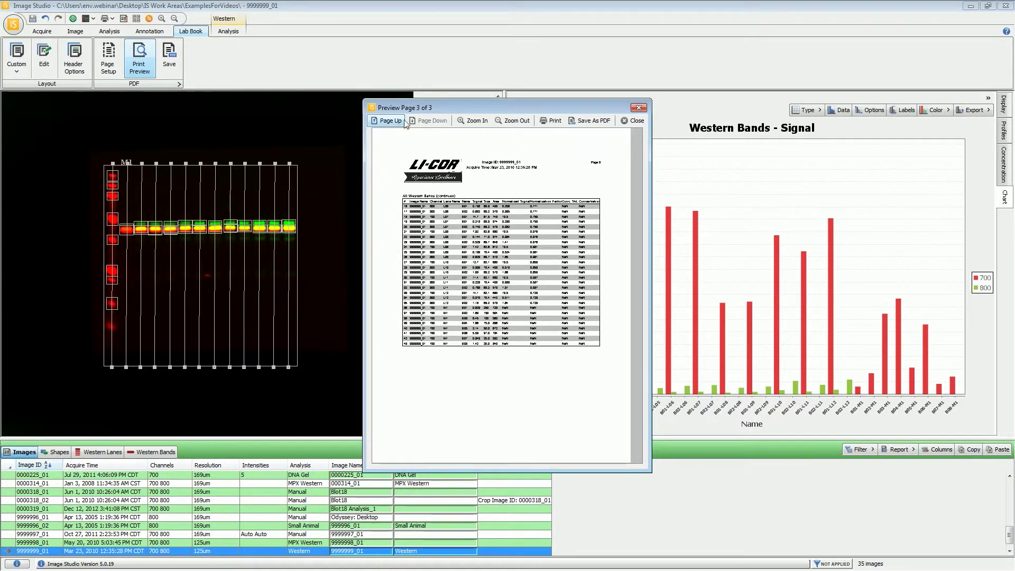
pyautogui.click(387, 121)
pyautogui.click(387, 122)
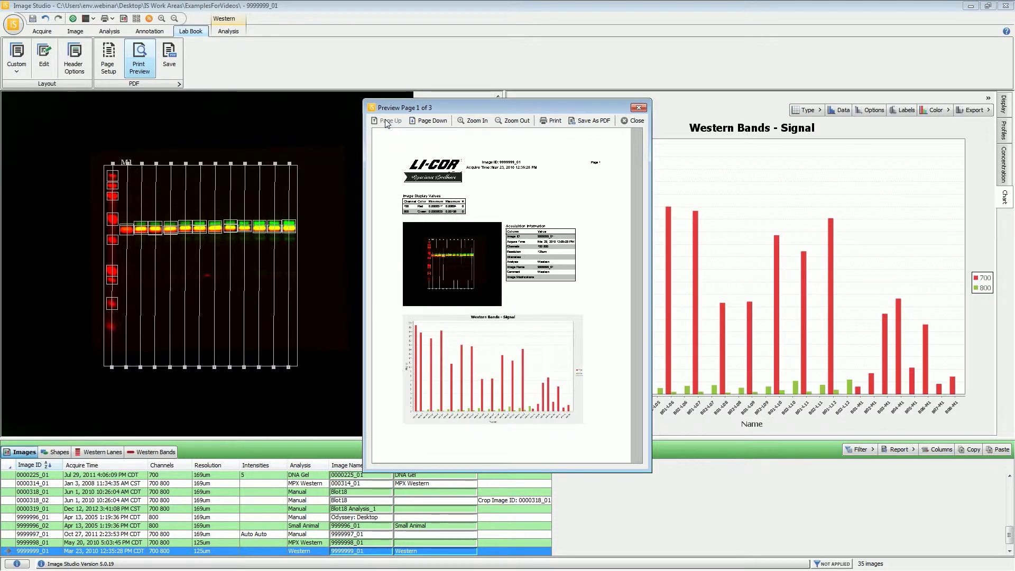
pyautogui.click(638, 109)
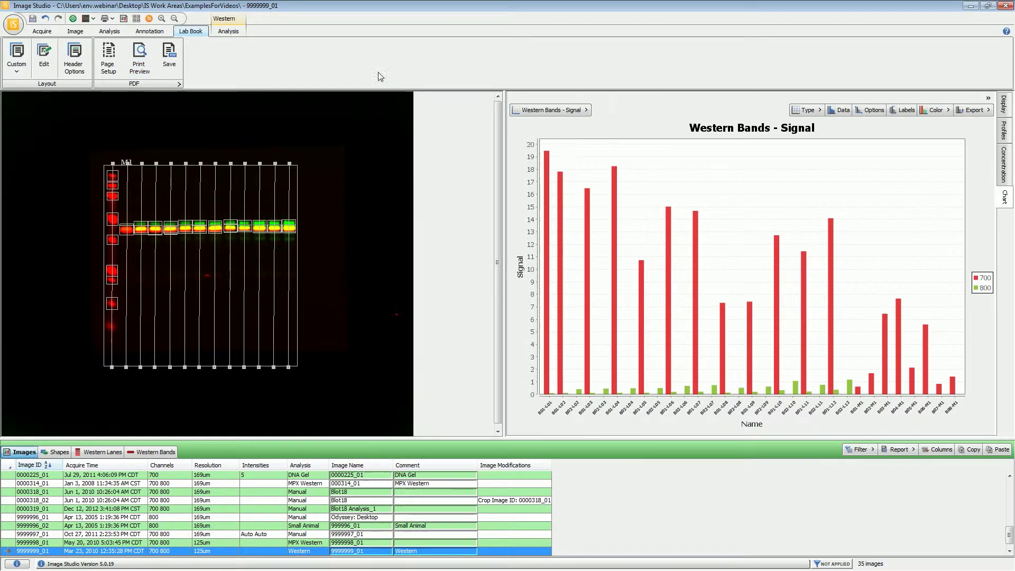
# Check the lab book's option to open the PDF after saving, and save the report to the Desktop as the PDF file Shapes
pyautogui.click(179, 84)
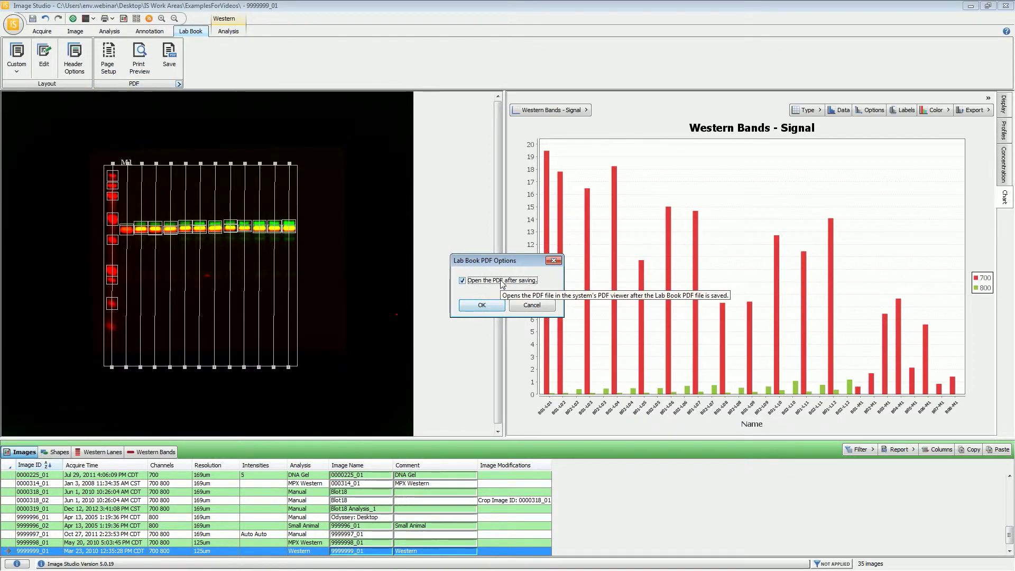
pyautogui.click(532, 306)
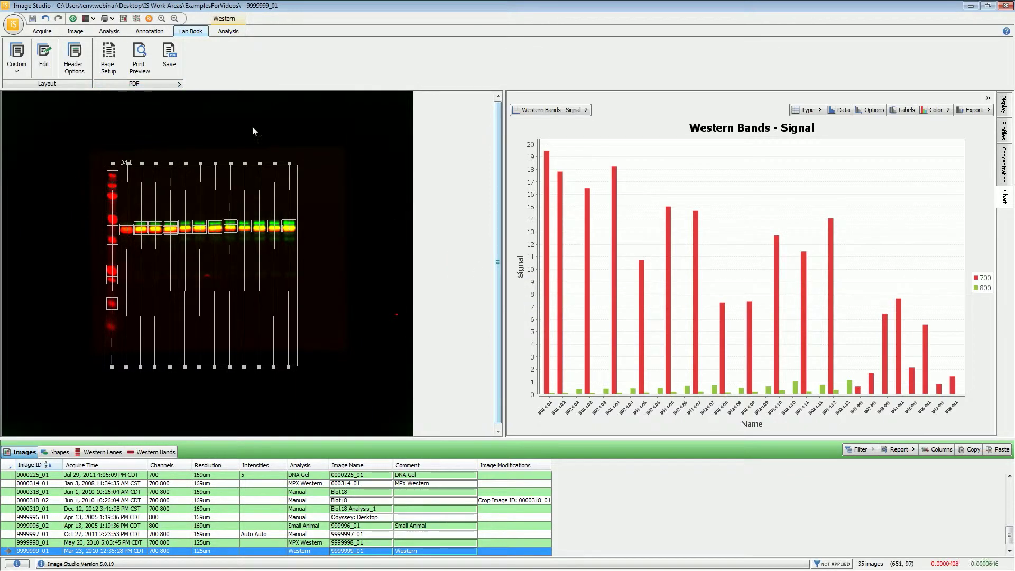
pyautogui.click(168, 55)
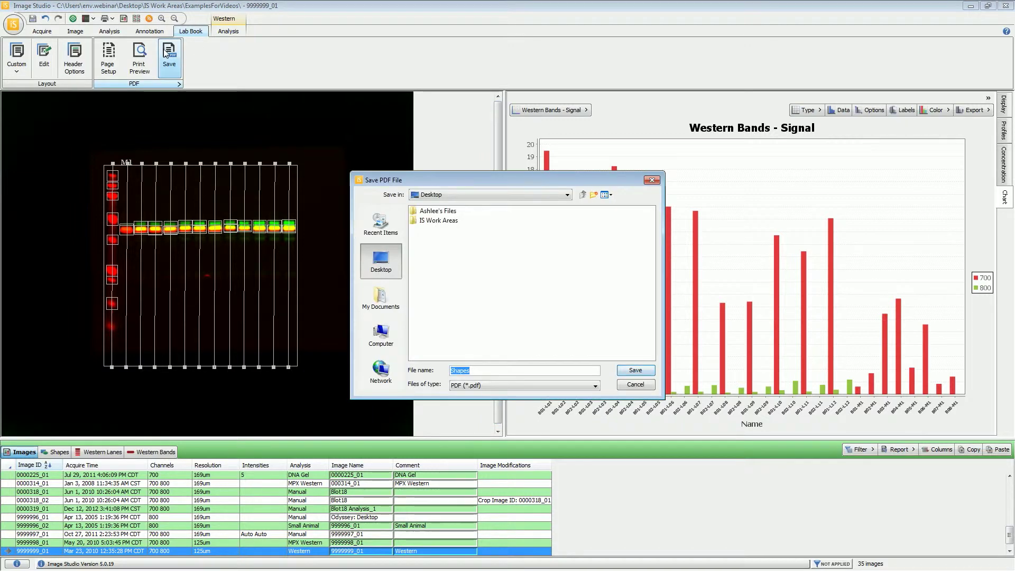
pyautogui.click(380, 262)
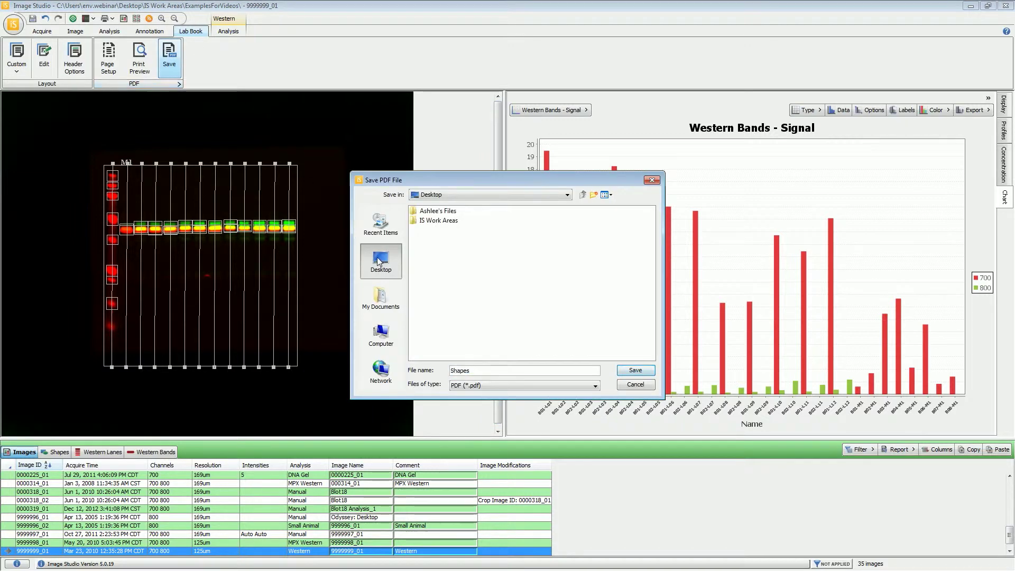
pyautogui.click(633, 371)
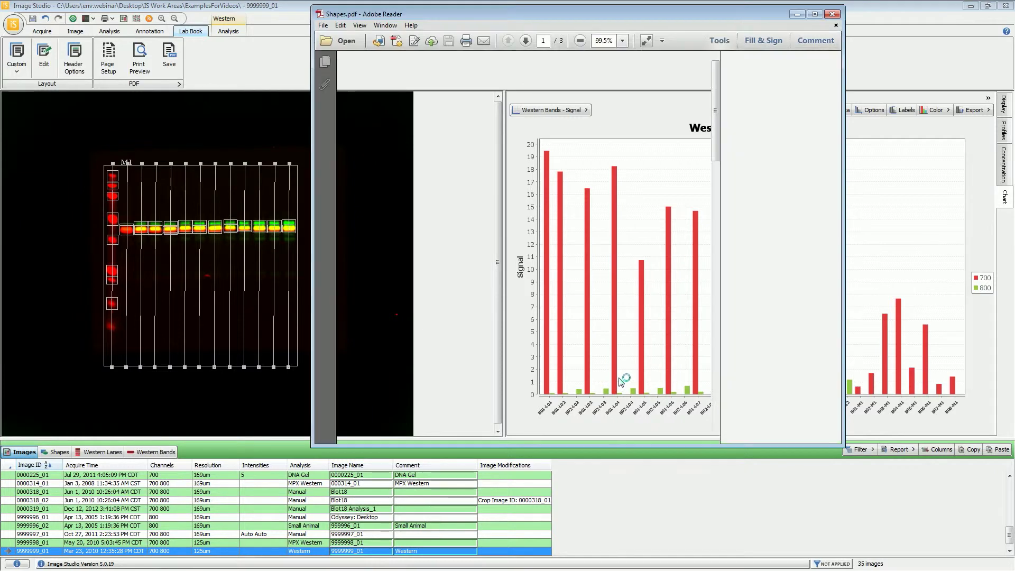
# Review all pages of the saved Shapes.pdf in a maximized Adobe Reader window, from the header and chart to the band table, and close it
pyautogui.click(815, 14)
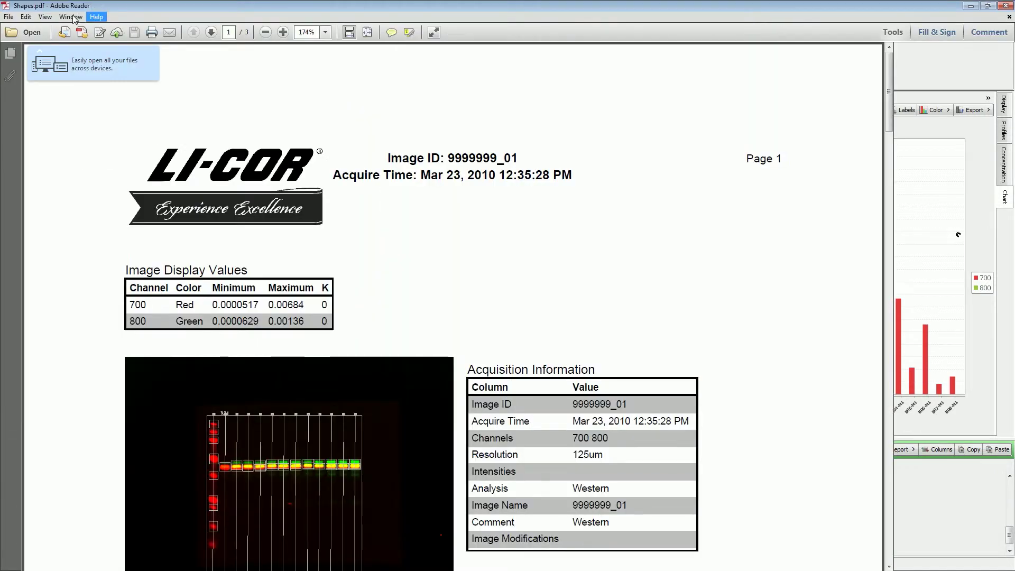
pyautogui.scroll(-3, 433, 284)
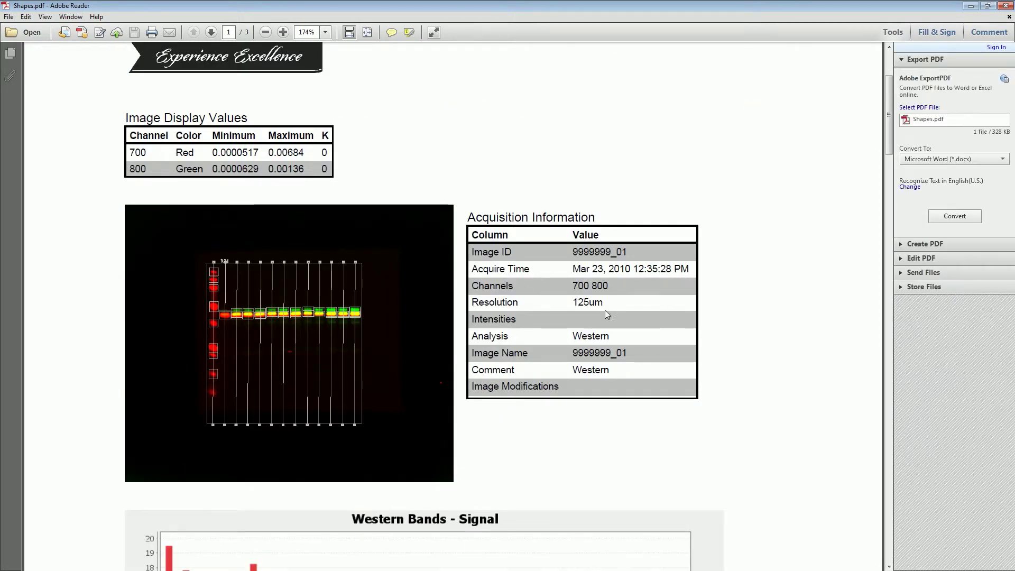
pyautogui.scroll(-12, 296, 296)
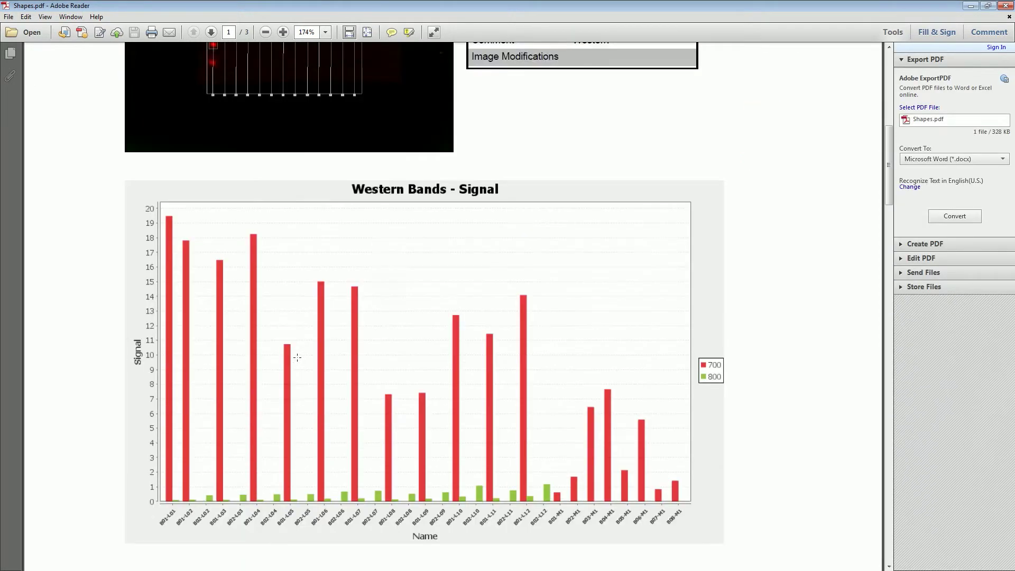
pyautogui.scroll(-2, 304, 368)
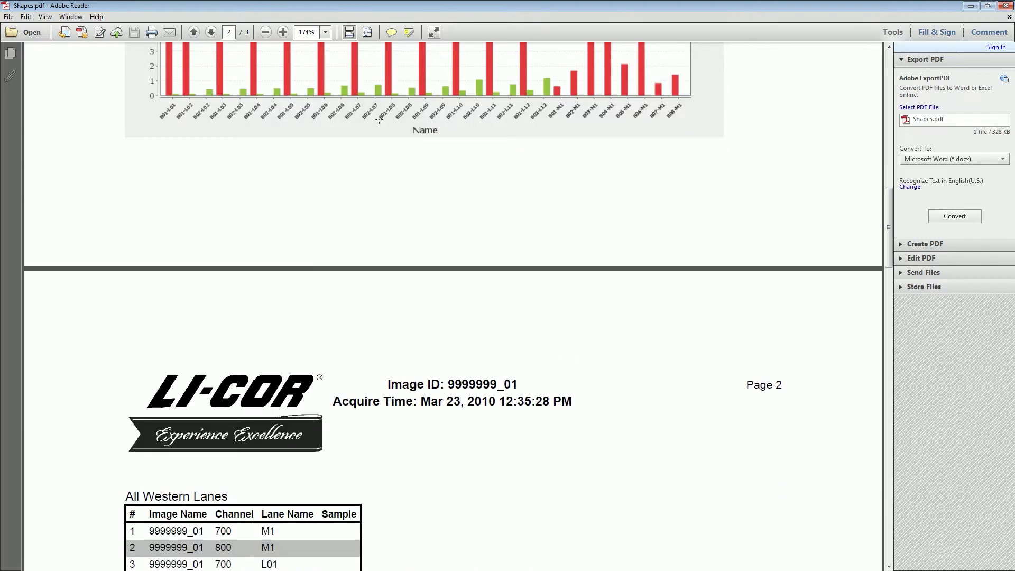
pyautogui.scroll(-13, 409, 322)
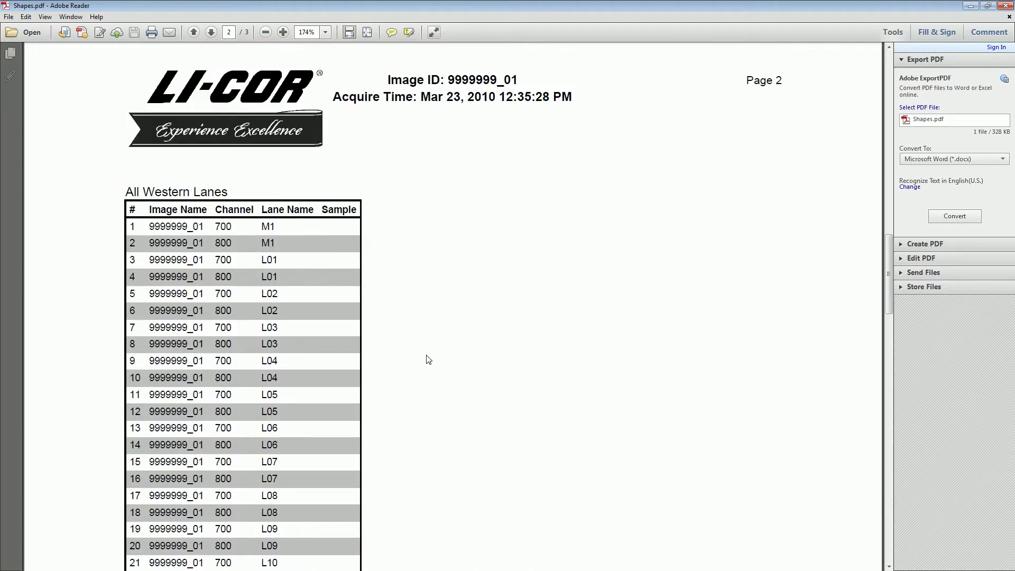
pyautogui.scroll(-14, 432, 366)
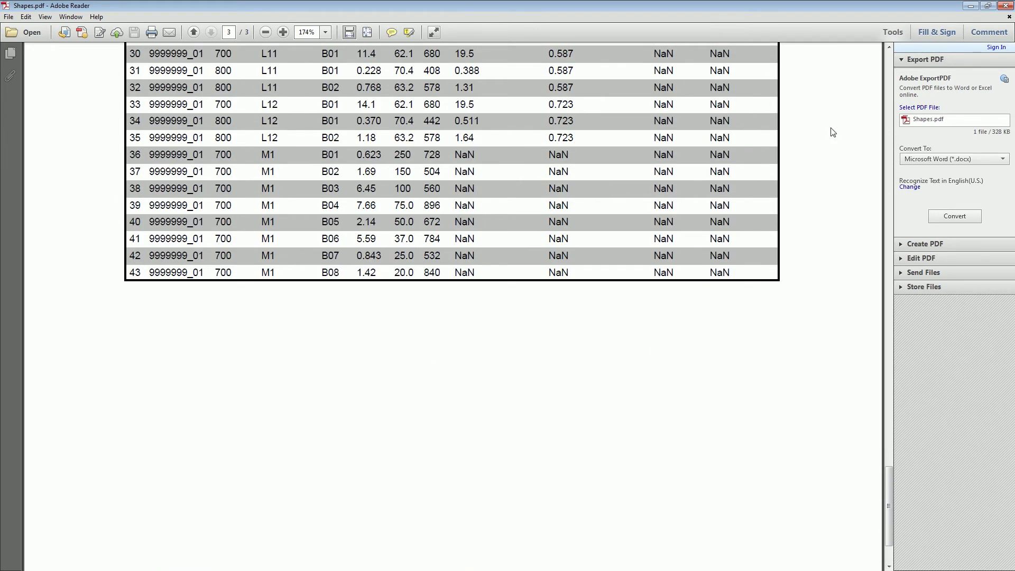
pyautogui.click(1007, 5)
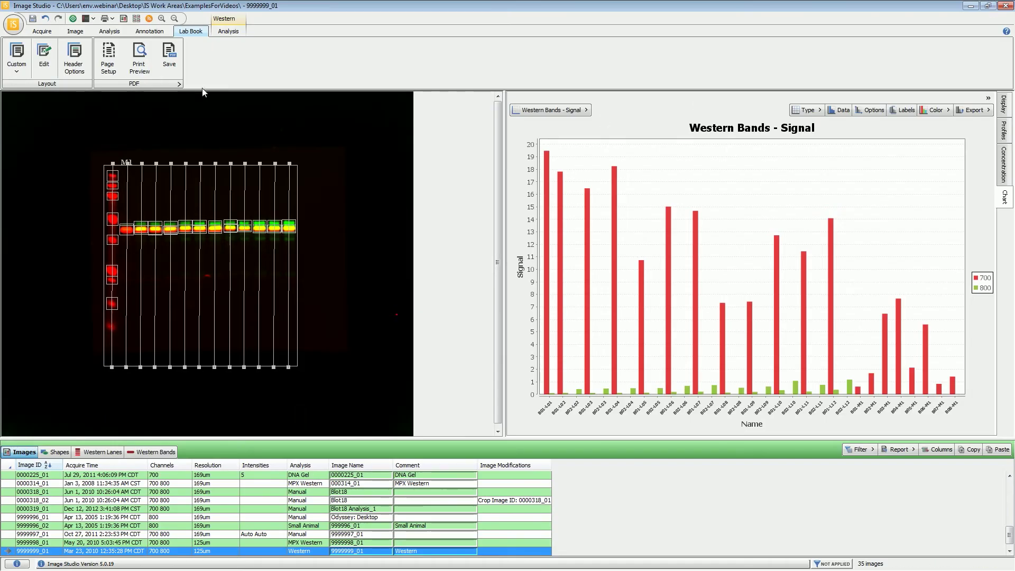